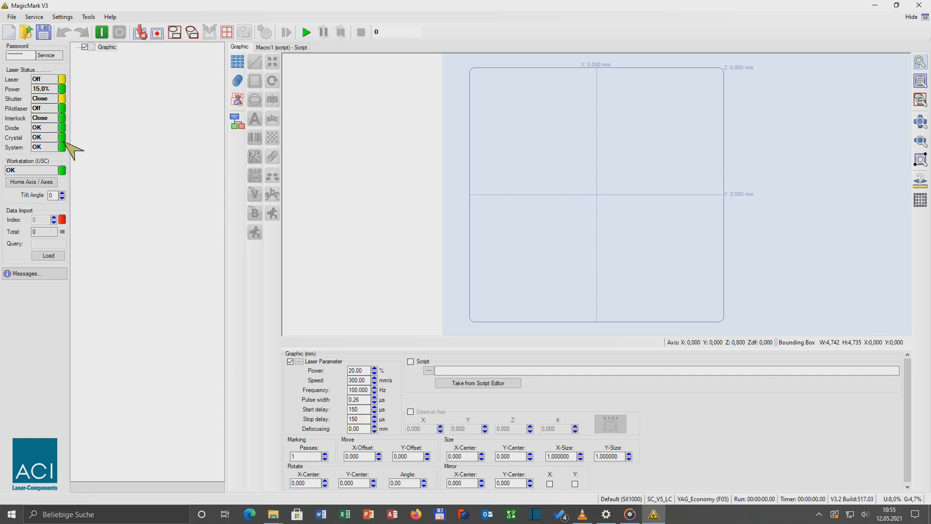
Step: Open the password settings and review the access levels and their permissions
{"action": "left_click", "coordinate": [29, 56]}
{"action": "left_click", "coordinate": [64, 19]}
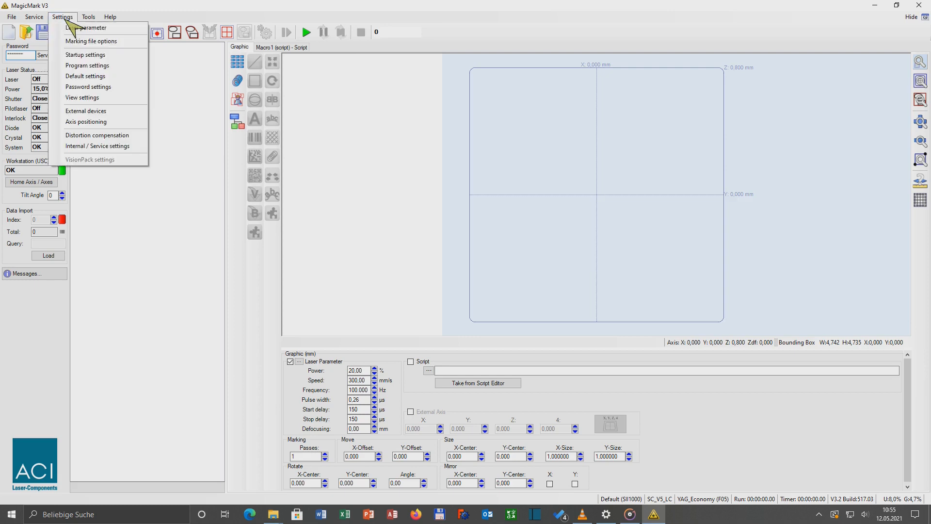
{"action": "left_click", "coordinate": [88, 87]}
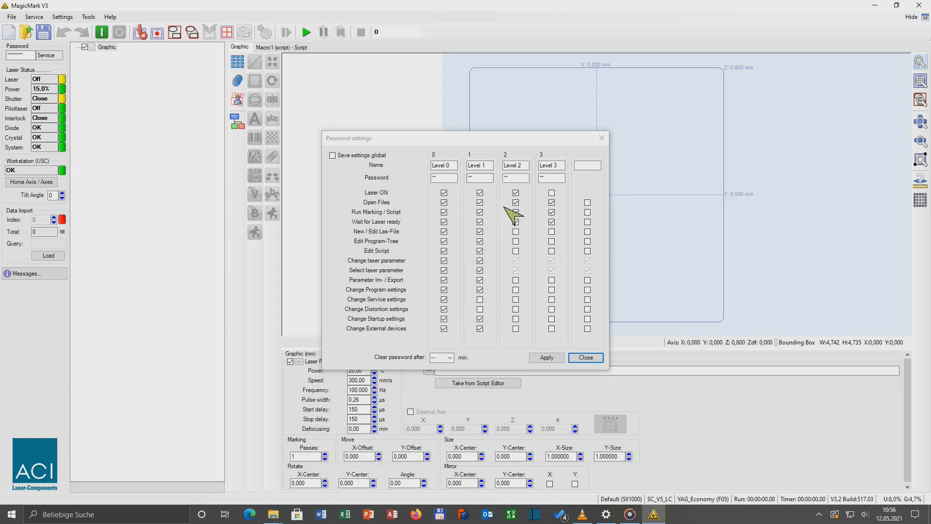
{"action": "left_click", "coordinate": [480, 178]}
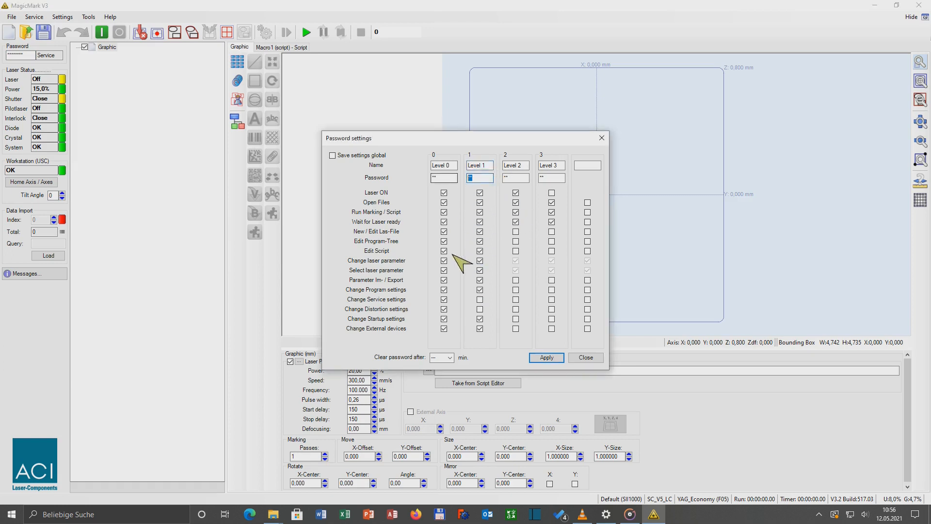
{"action": "left_click", "coordinate": [451, 360]}
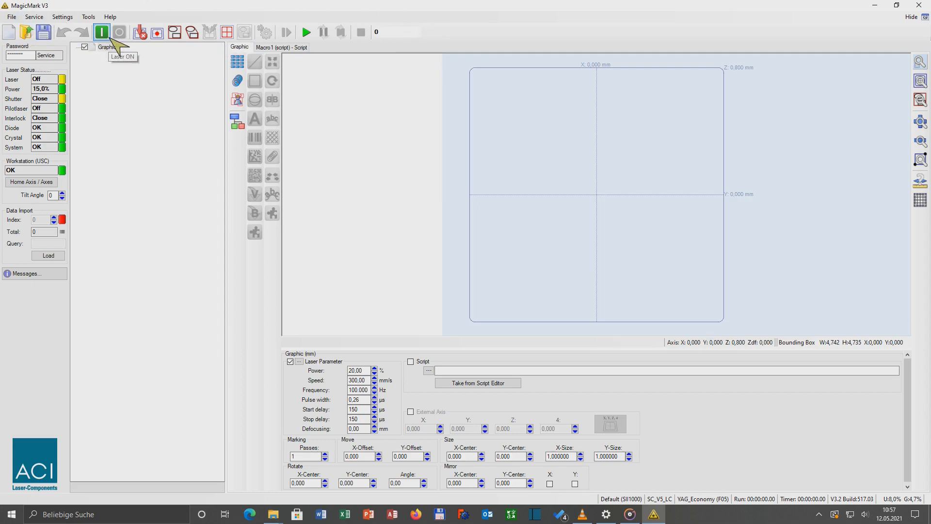
Step: Switch the laser on and back off
{"action": "left_click", "coordinate": [111, 39]}
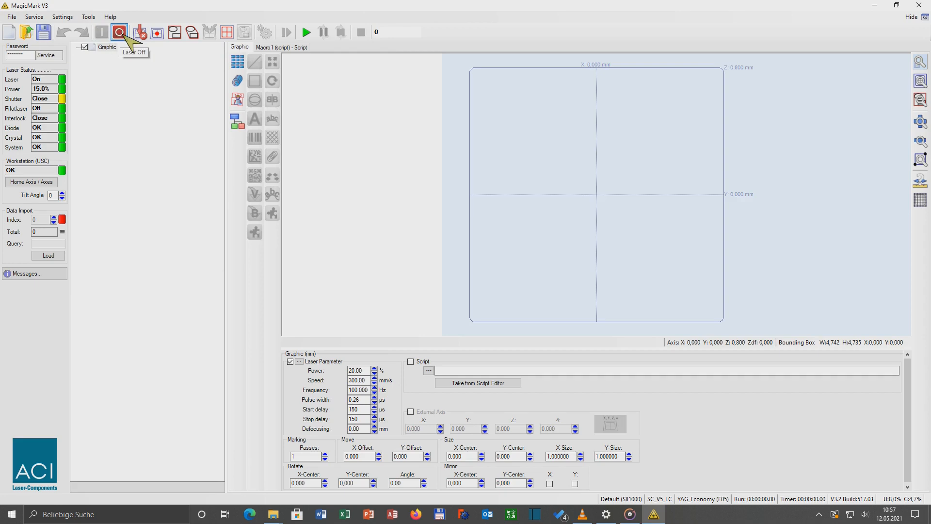
{"action": "left_click", "coordinate": [124, 35]}
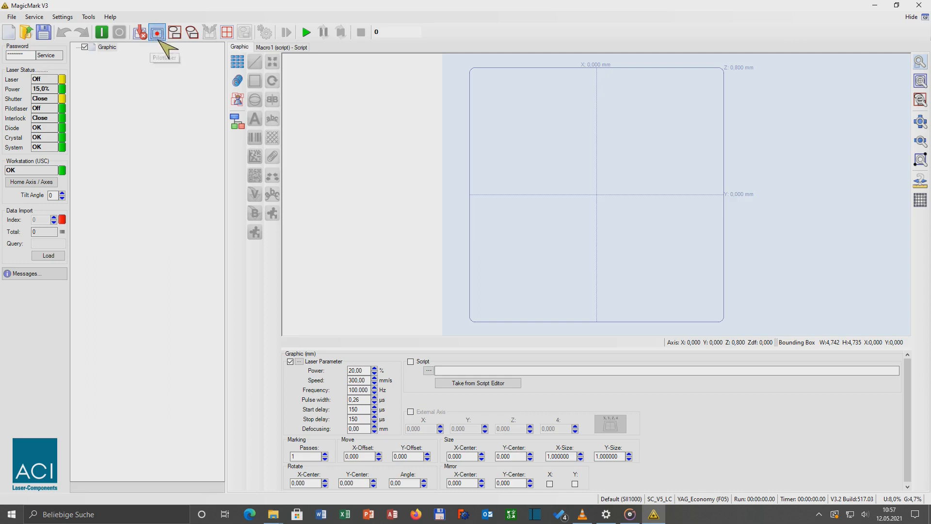
Step: Preview the job on the workpiece with the pilot laser, showing the bounding box and the mark area
{"action": "left_click", "coordinate": [157, 32]}
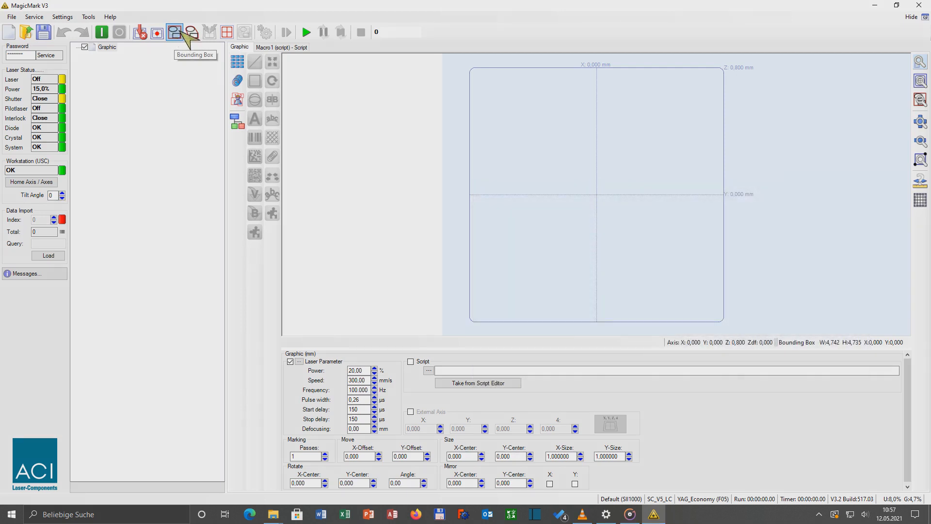
{"action": "left_click", "coordinate": [181, 36]}
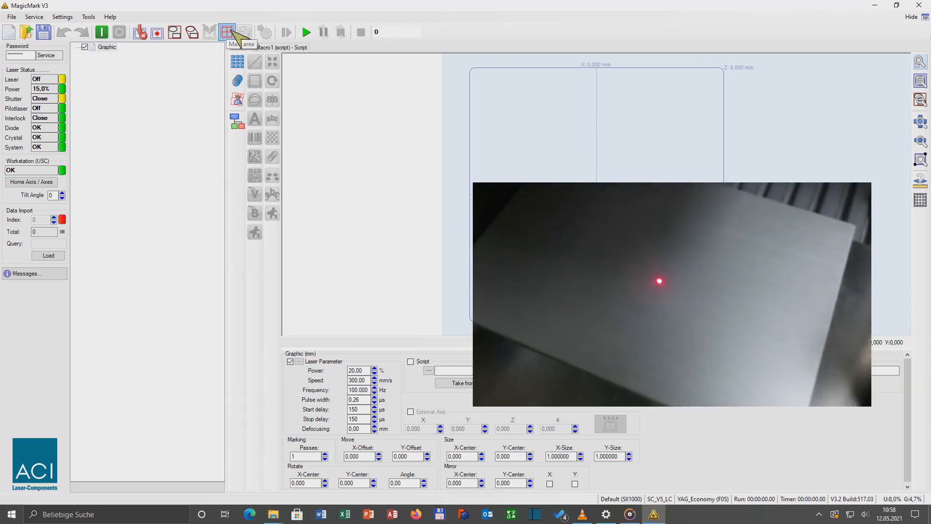
{"action": "left_click", "coordinate": [233, 34]}
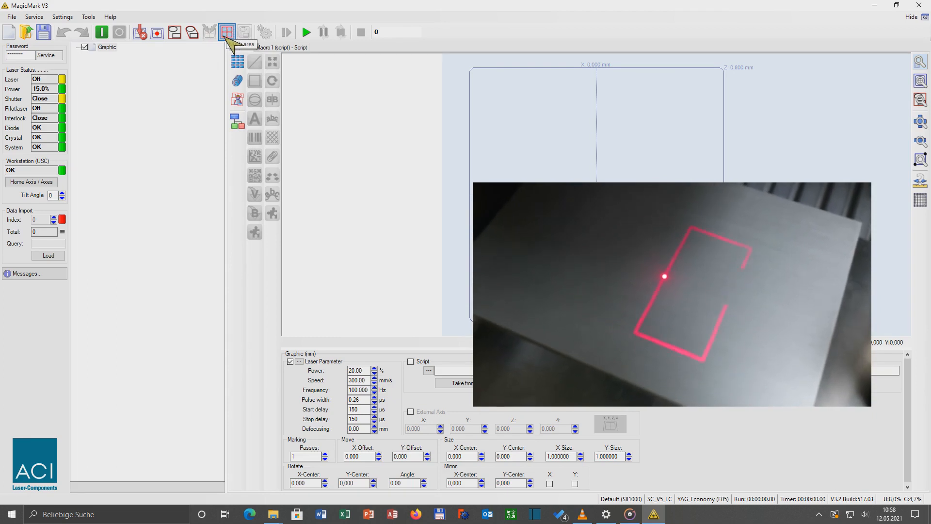
{"action": "left_click", "coordinate": [229, 33]}
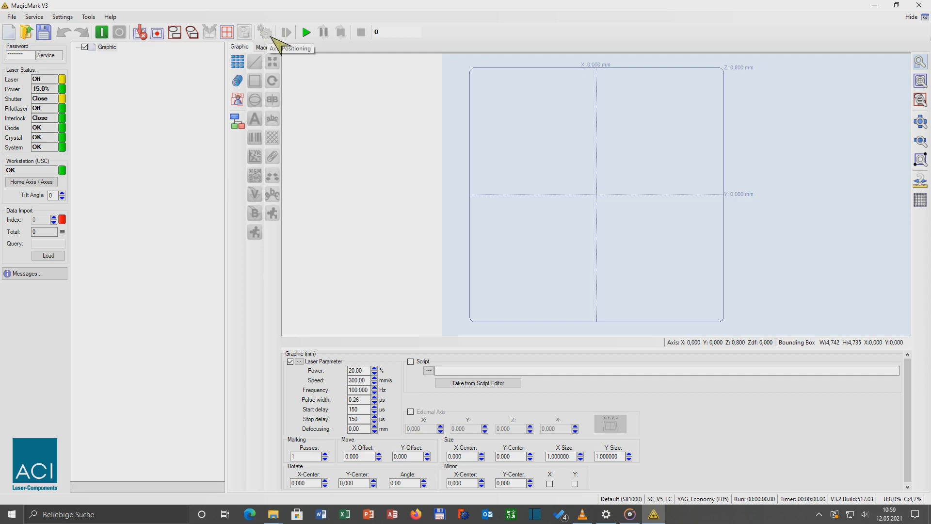
Step: Enable the External Axis option for the graphic
{"action": "left_click", "coordinate": [411, 411]}
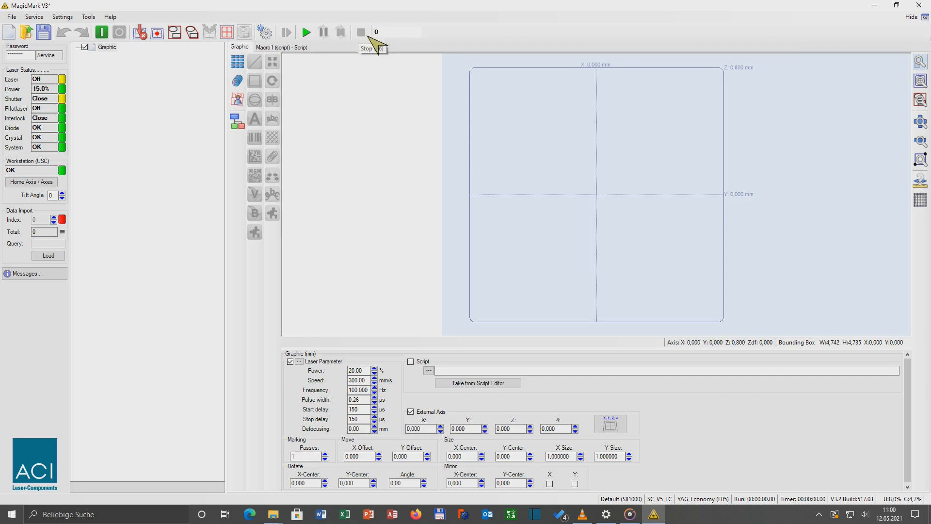
{"action": "left_click", "coordinate": [379, 32]}
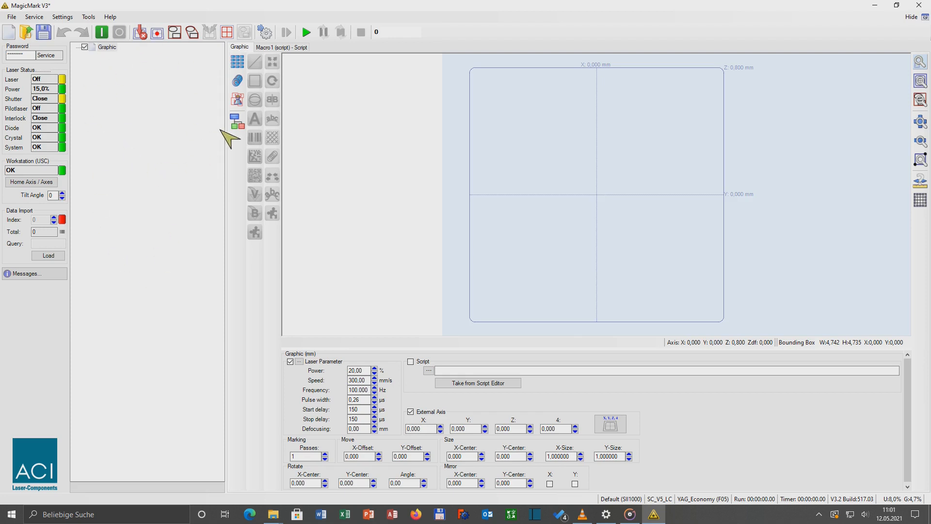
Step: Add new elements to the graphic's element tree
{"action": "left_click", "coordinate": [237, 122]}
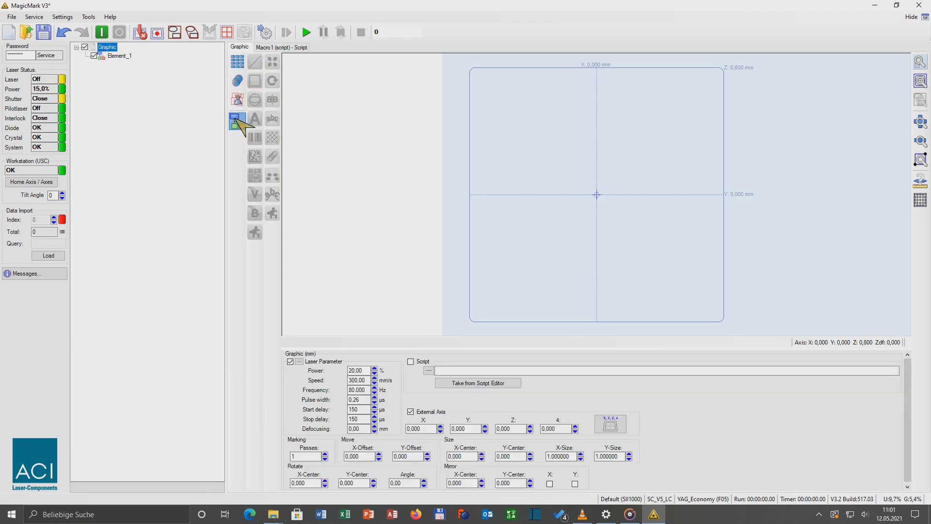
{"action": "left_click", "coordinate": [104, 47]}
{"action": "left_click", "coordinate": [236, 122]}
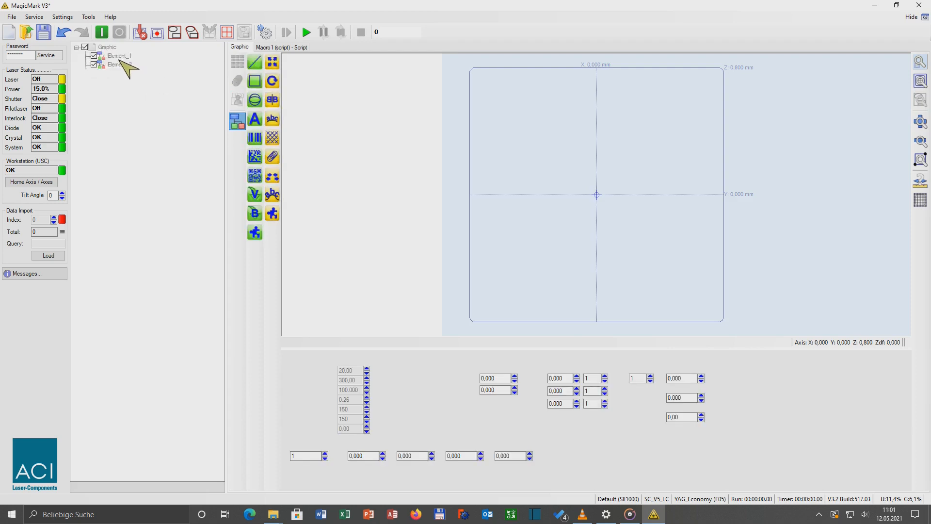
{"action": "left_click", "coordinate": [237, 121]}
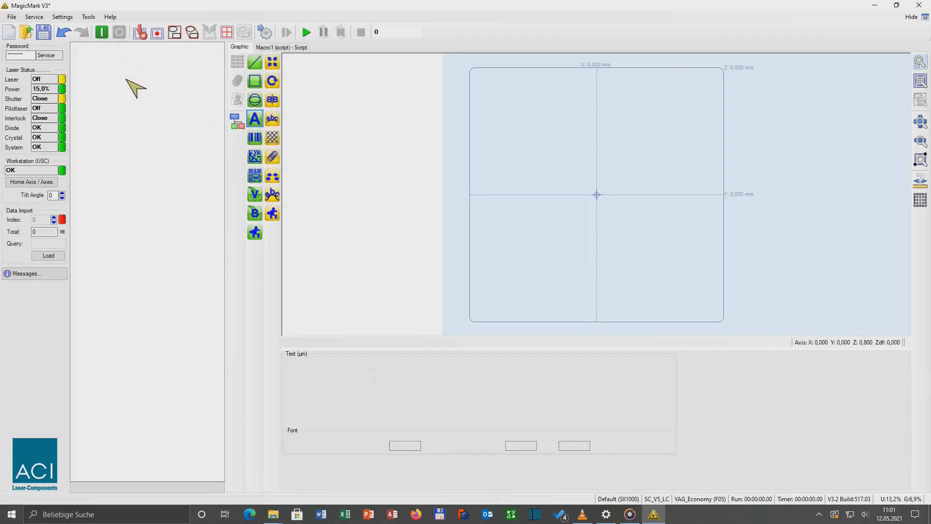
{"action": "left_click", "coordinate": [118, 82]}
{"action": "left_click", "coordinate": [237, 122]}
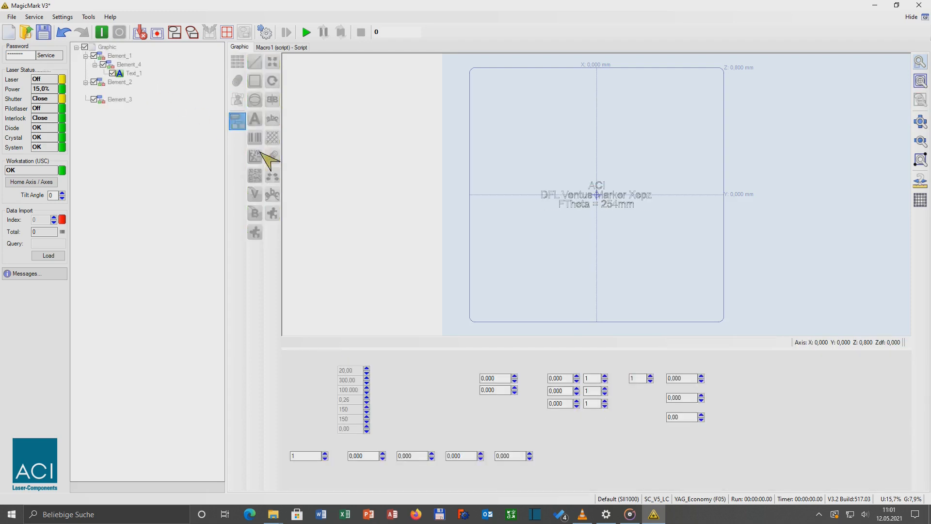
Step: Insert a Datamatrix code into an element and move it about 15 mm below the text block
{"action": "left_click", "coordinate": [259, 153]}
{"action": "left_click", "coordinate": [129, 91]}
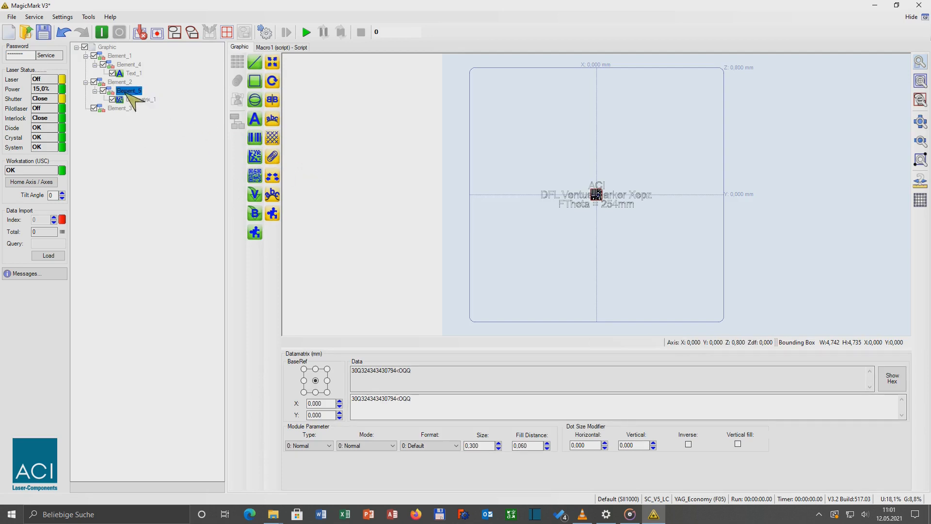
{"action": "left_click_drag", "start_coordinate": [500, 185], "coordinate": [500, 203]}
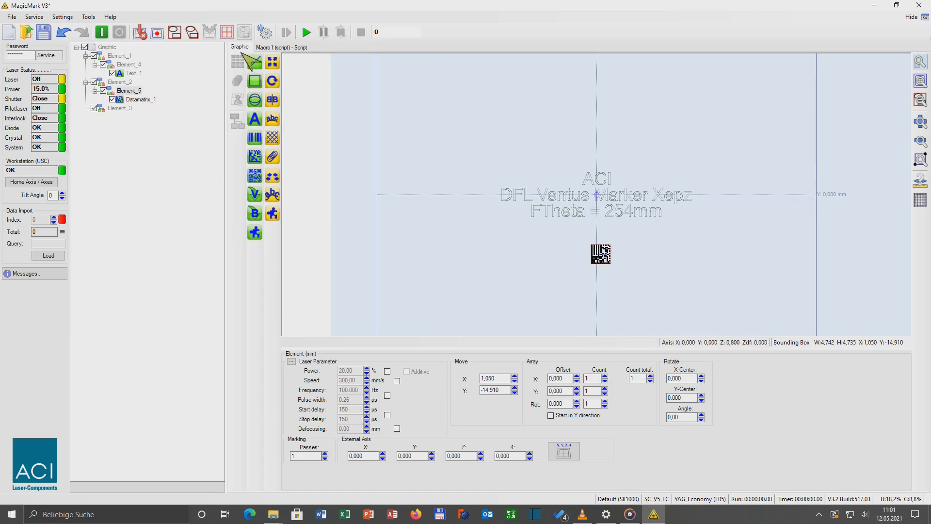
Step: Add a new element containing a second Datamatrix code, placed about 22 mm left of centre and 16 mm down
{"action": "left_click", "coordinate": [107, 47]}
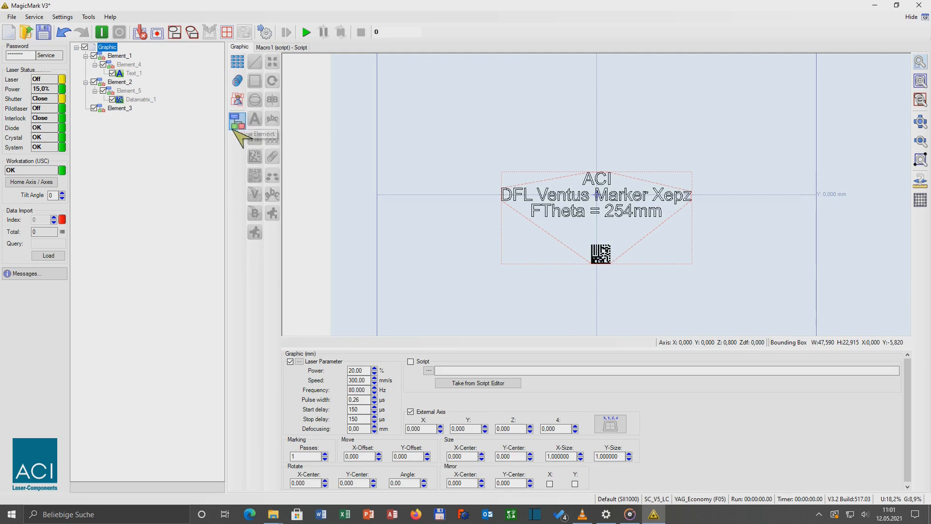
{"action": "left_click", "coordinate": [238, 122]}
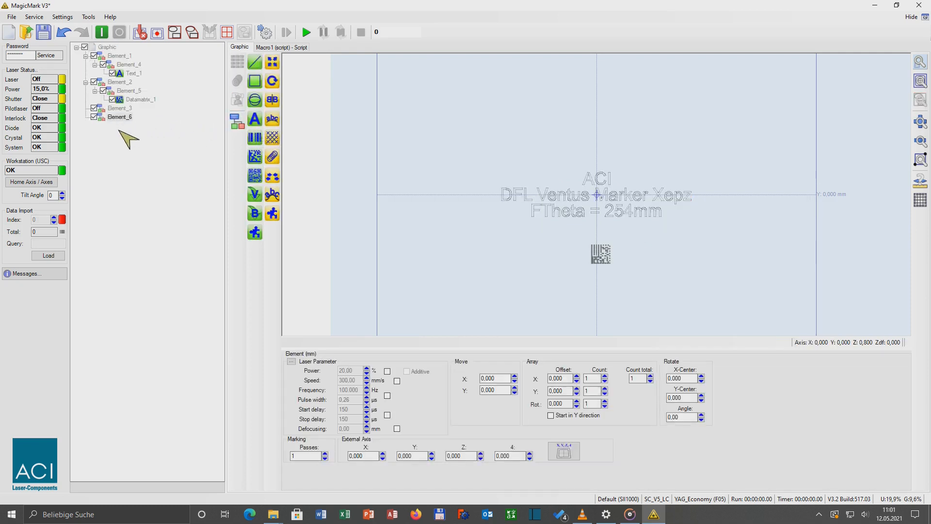
{"action": "left_click", "coordinate": [120, 117]}
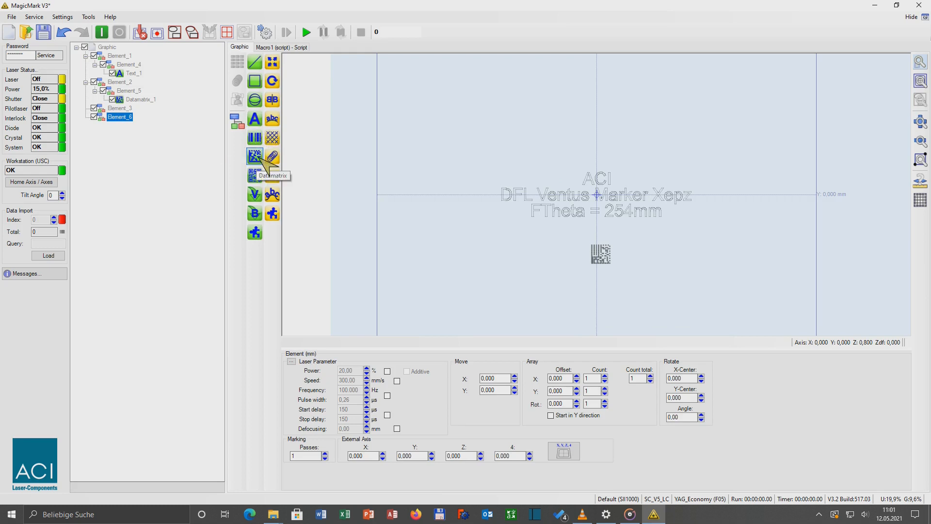
{"action": "left_click", "coordinate": [261, 158]}
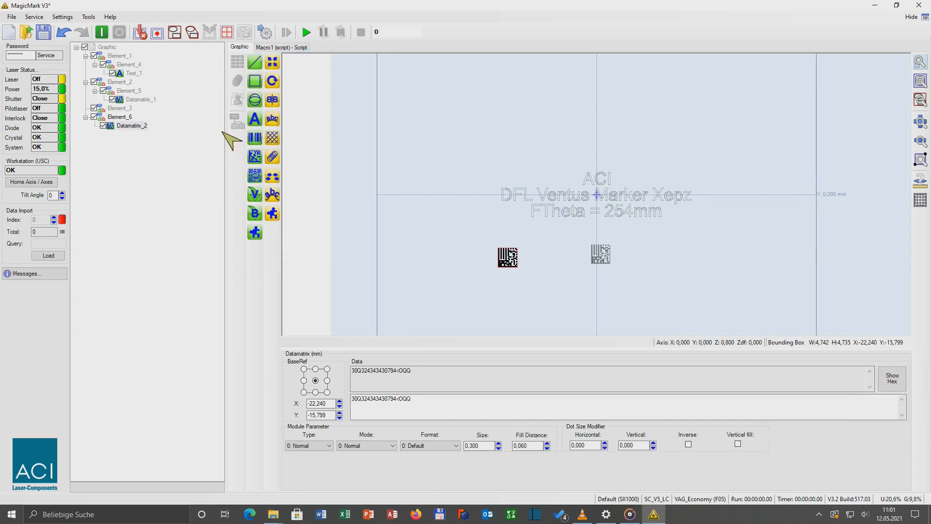
Step: Add a second text 'NAme' to Element_4 and move it about 12.5 mm up, above the existing text
{"action": "left_click", "coordinate": [136, 65]}
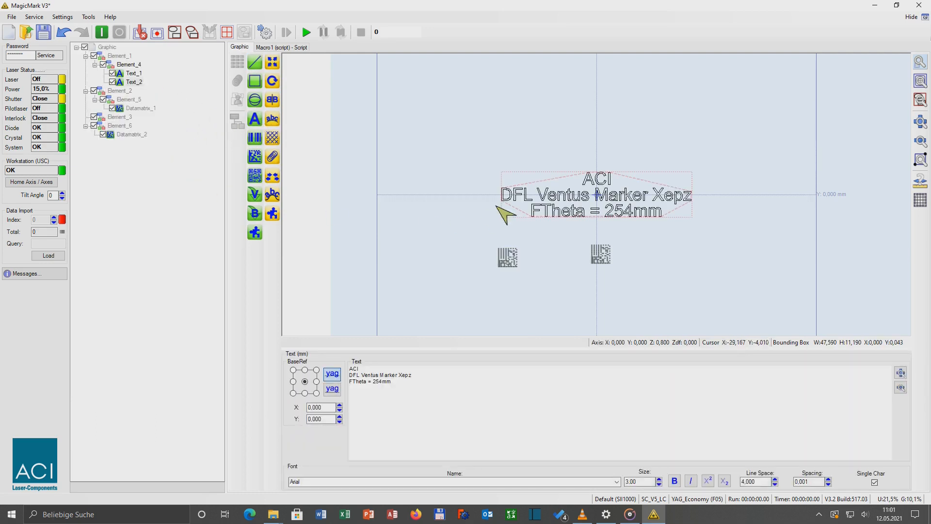
{"action": "left_click_drag", "start_coordinate": [499, 213], "coordinate": [499, 164]}
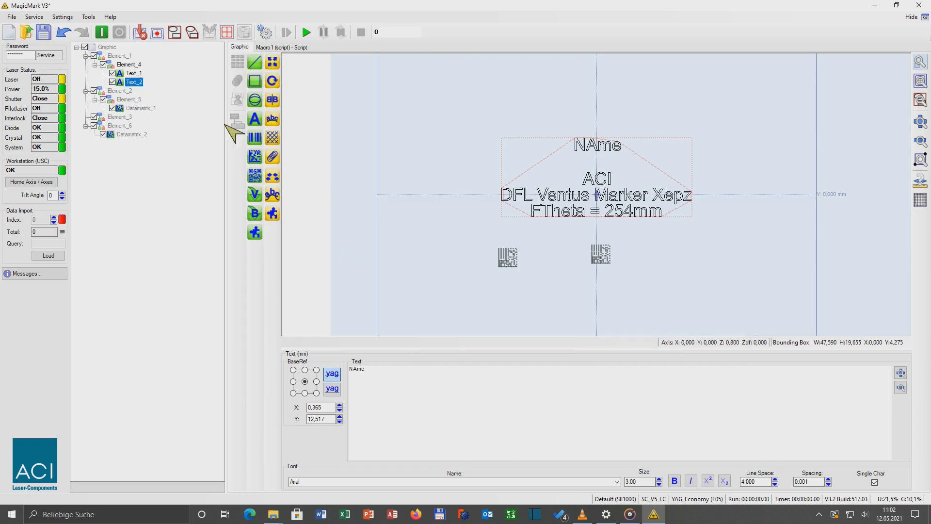
Step: Add a Polar transform to Element_4's texts and deactivate it
{"action": "left_click", "coordinate": [272, 120]}
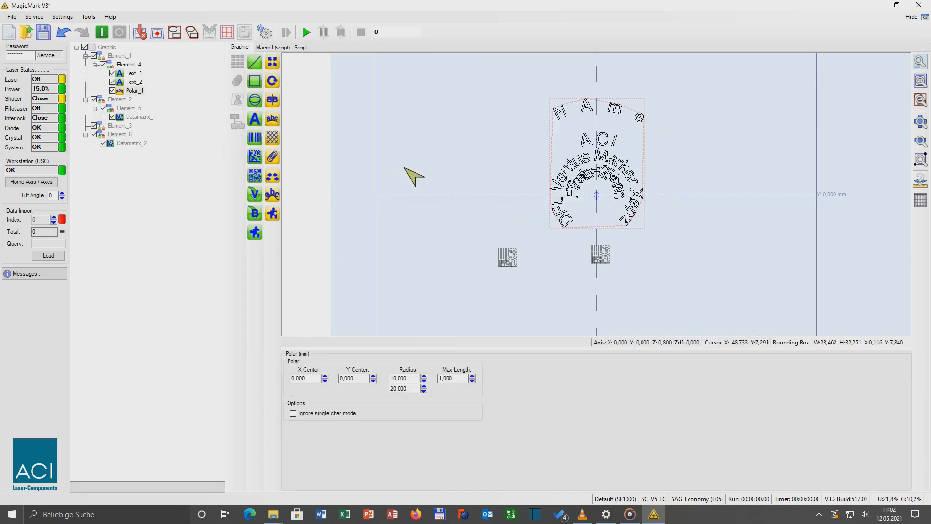
{"action": "left_click", "coordinate": [112, 90]}
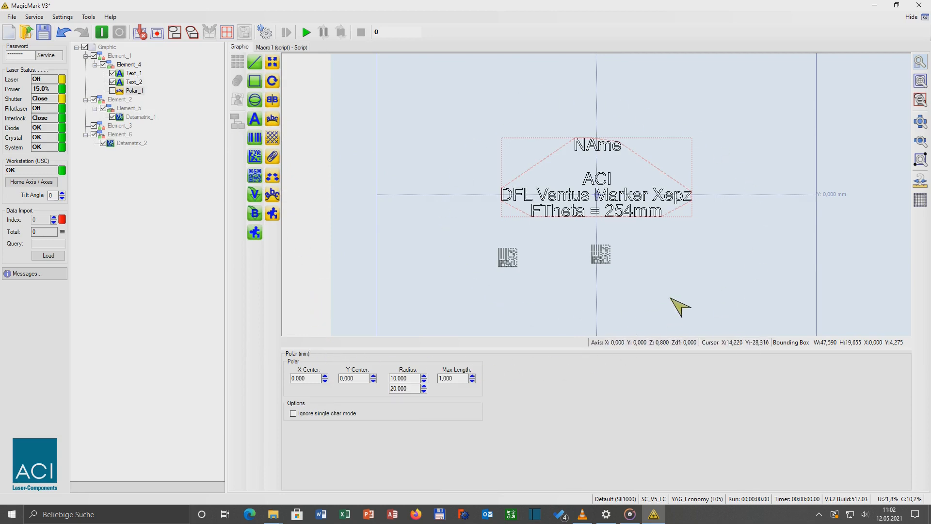
Step: Zoom the view and review the text, element and polar entries in the element tree
{"action": "scroll", "coordinate": [699, 223], "scroll_direction": "up", "scroll_amount": 1}
{"action": "scroll", "coordinate": [699, 223], "scroll_direction": "up", "scroll_amount": 1}
{"action": "scroll", "coordinate": [698, 223], "scroll_direction": "down", "scroll_amount": 2}
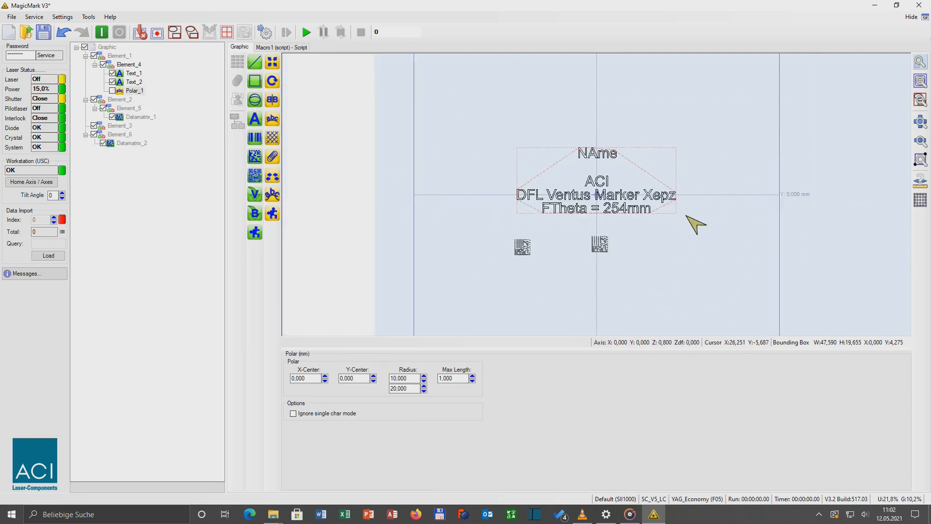
{"action": "scroll", "coordinate": [696, 225], "scroll_direction": "up", "scroll_amount": 2}
{"action": "scroll", "coordinate": [694, 225], "scroll_direction": "down", "scroll_amount": 4}
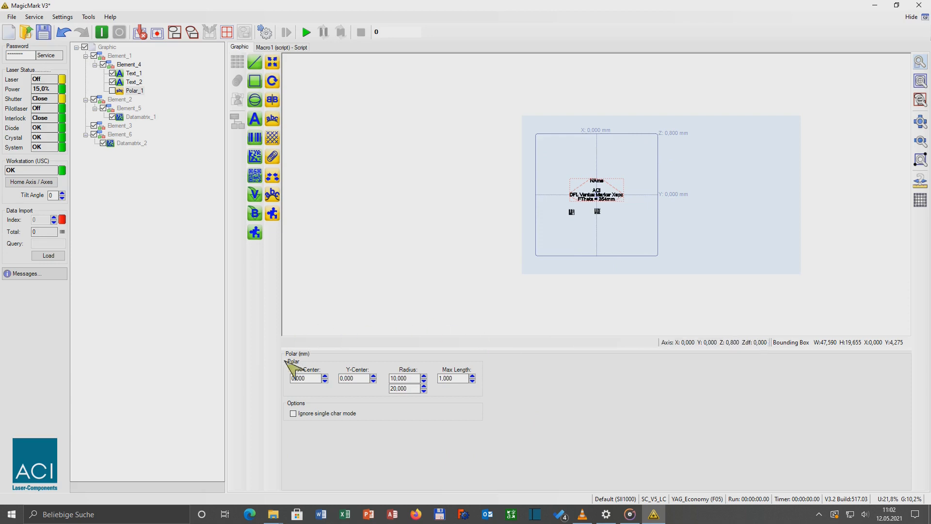
{"action": "left_click", "coordinate": [130, 74]}
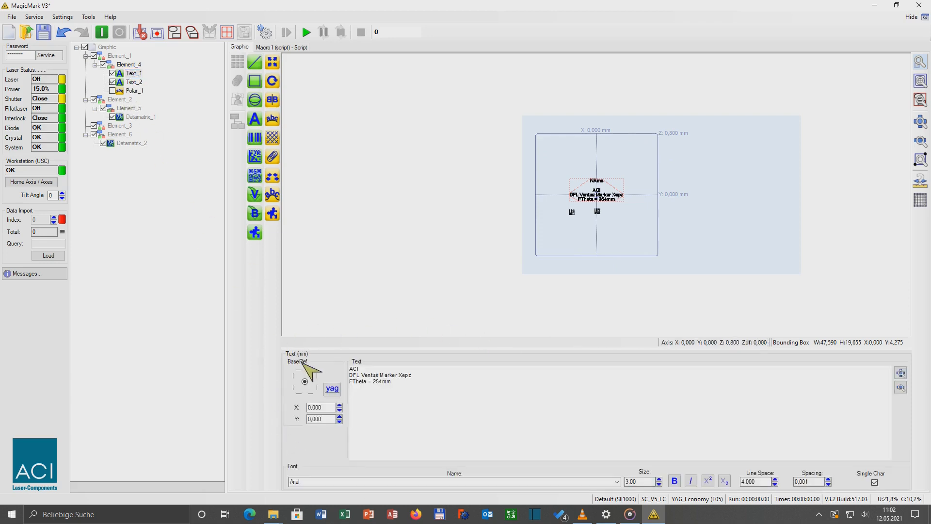
{"action": "left_click", "coordinate": [119, 57]}
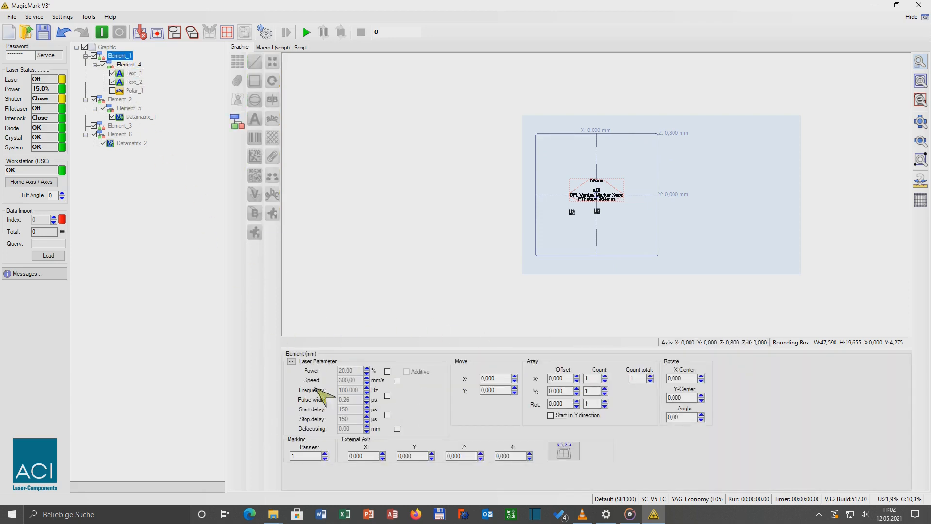
{"action": "left_click", "coordinate": [130, 73]}
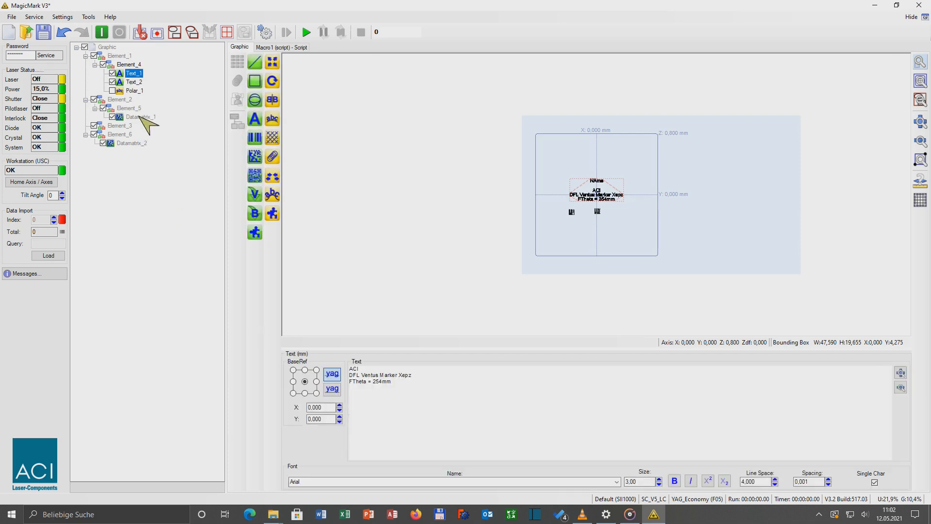
{"action": "left_click", "coordinate": [131, 91]}
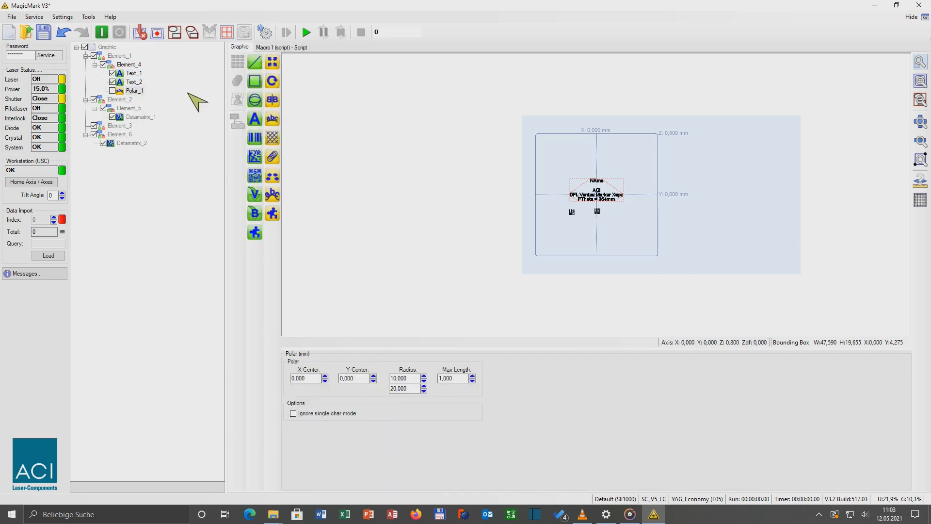
{"action": "left_click", "coordinate": [134, 82]}
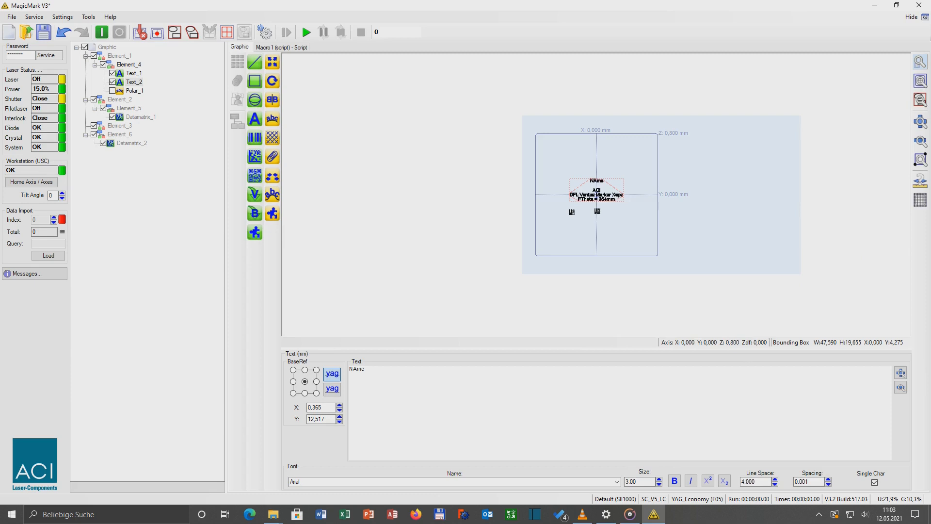
{"action": "left_click", "coordinate": [921, 80]}
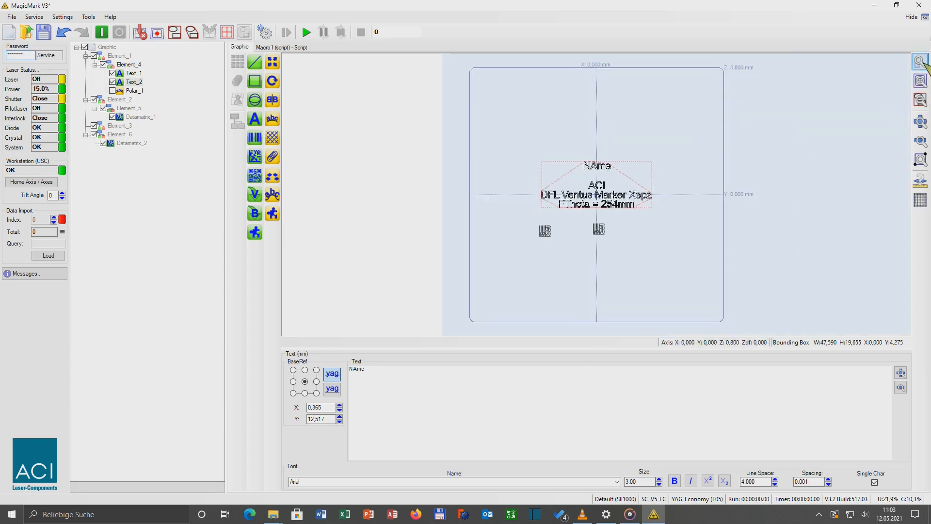
{"action": "left_click", "coordinate": [921, 63]}
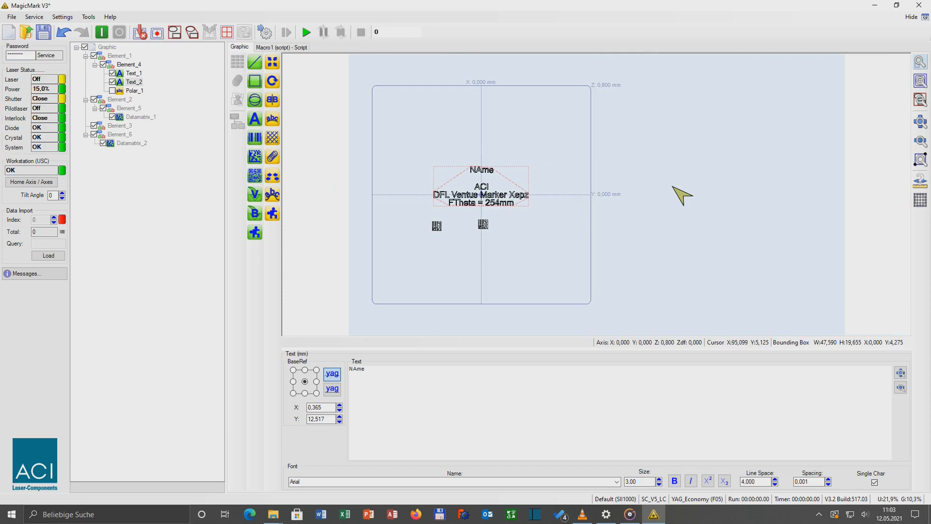